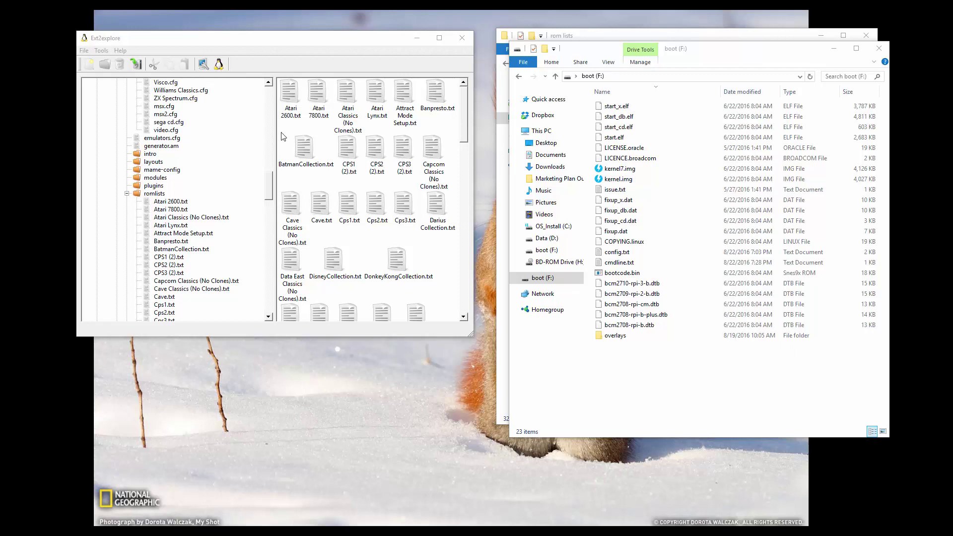
click(349, 105)
click(375, 104)
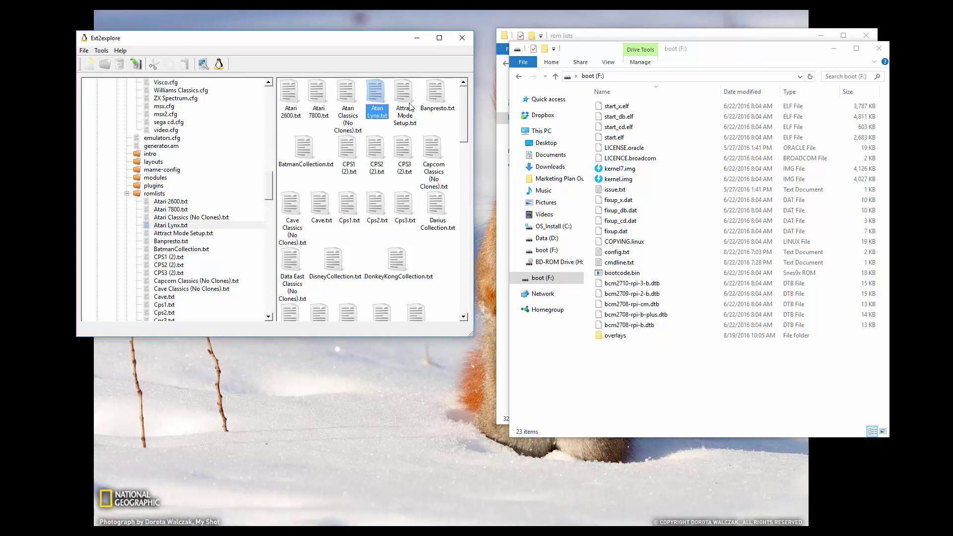
click(689, 56)
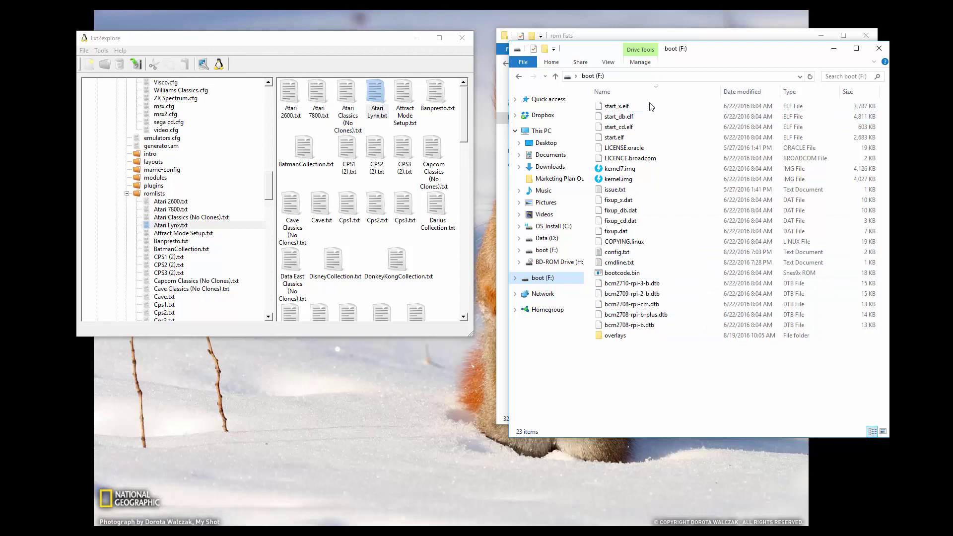
drag(629, 386, 633, 110)
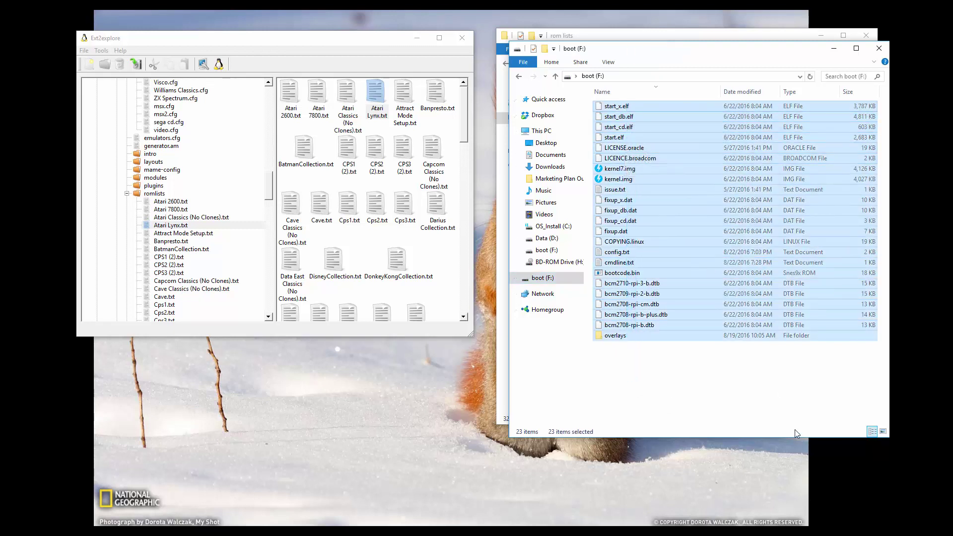
click(706, 369)
drag(620, 356, 634, 113)
click(668, 379)
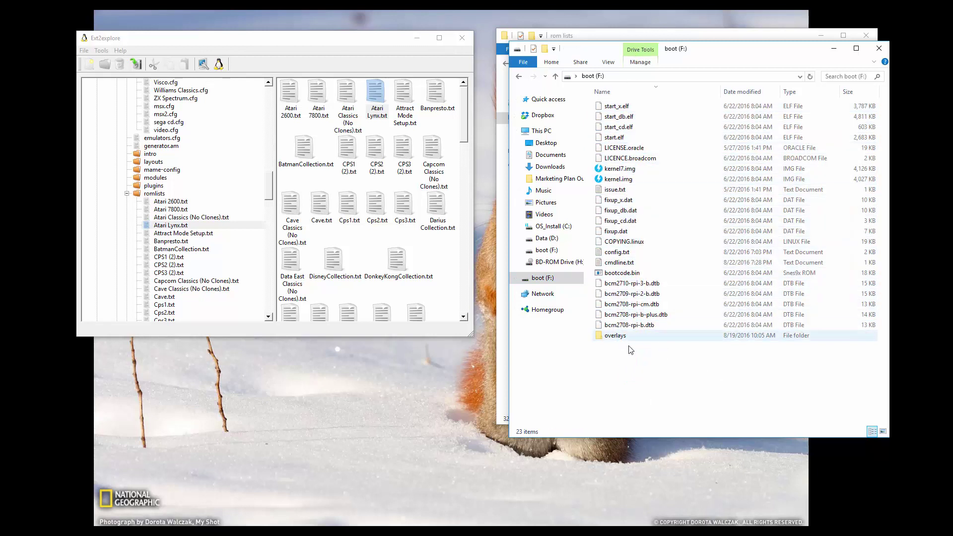
drag(626, 357, 645, 104)
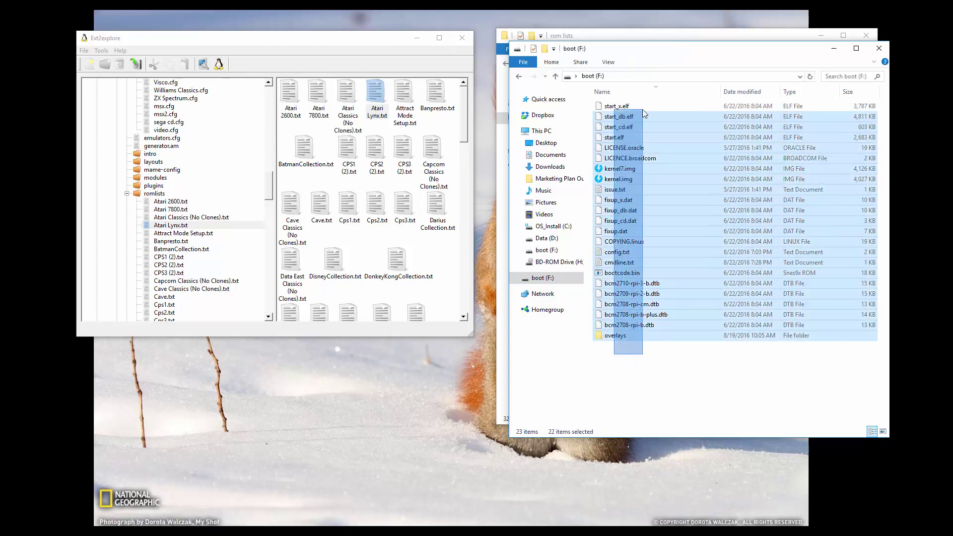
click(656, 381)
drag(625, 360, 697, 93)
click(656, 373)
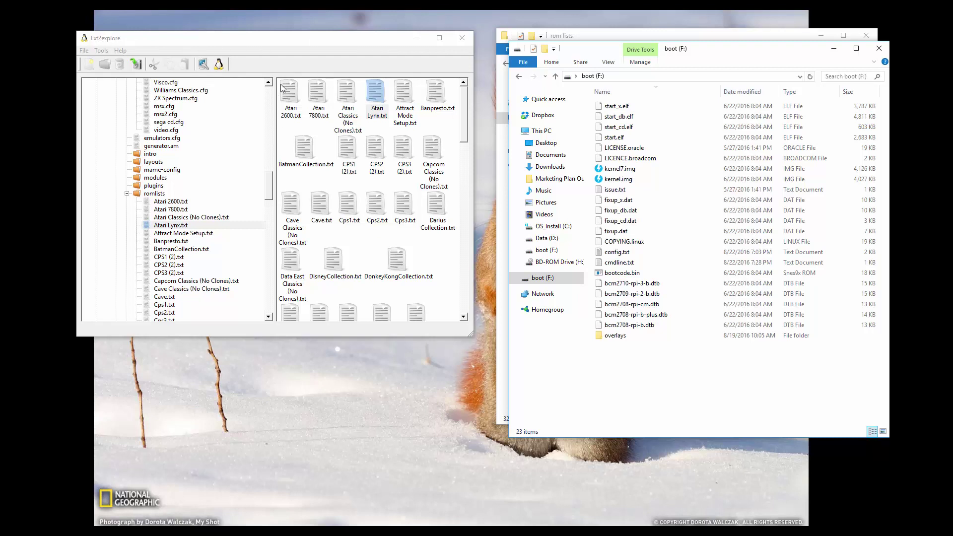
click(284, 66)
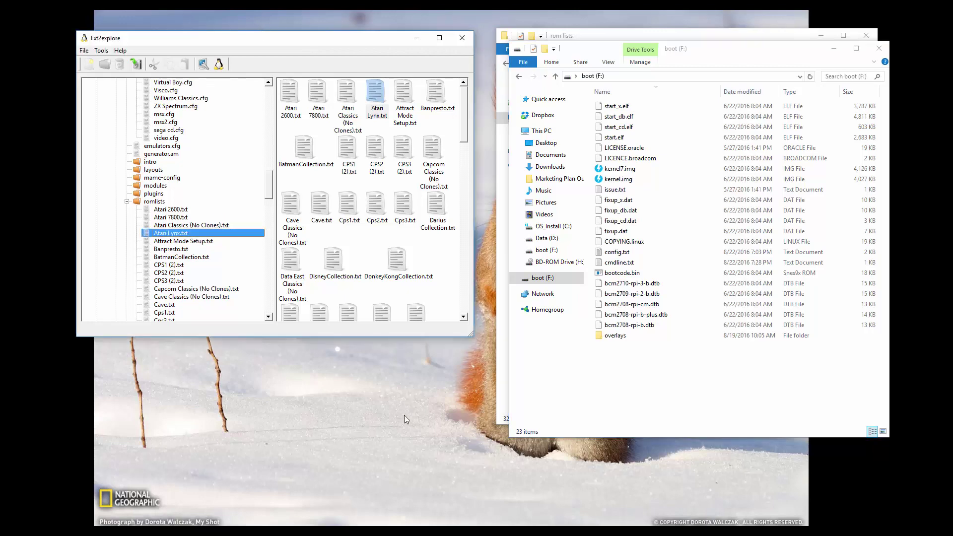
click(330, 519)
mouse_move(477, 15)
mouse_down()
mouse_move(517, 55)
mouse_move(626, 52)
mouse_up()
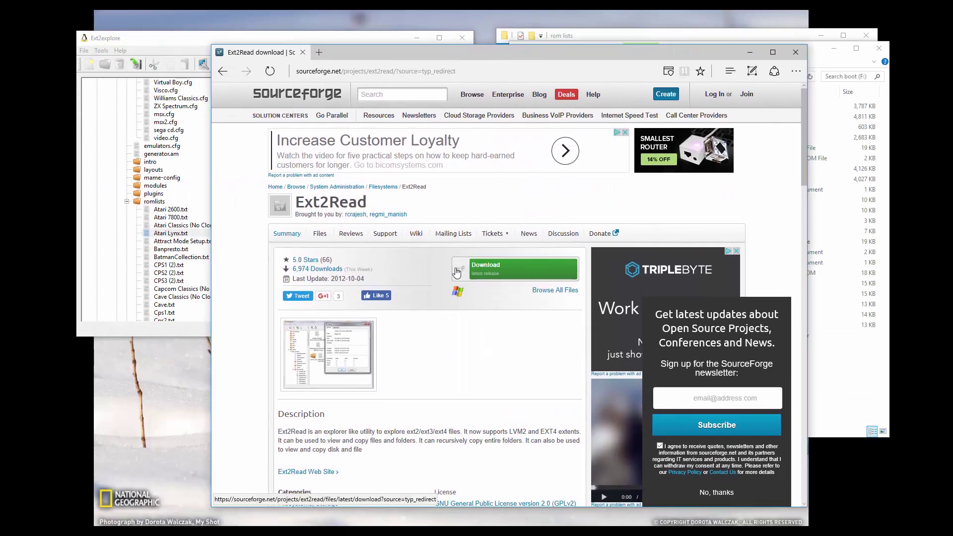
click(798, 54)
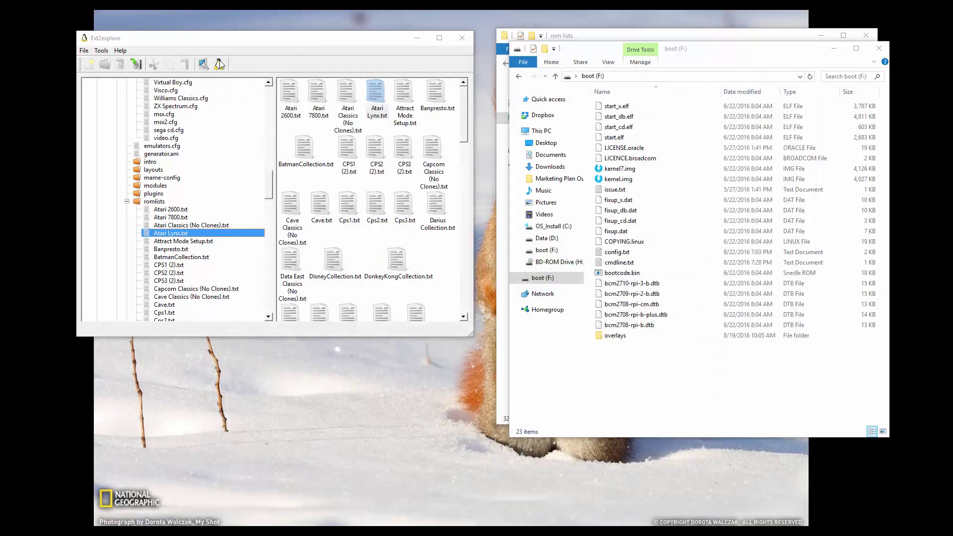
scroll(207, 212, down, 5)
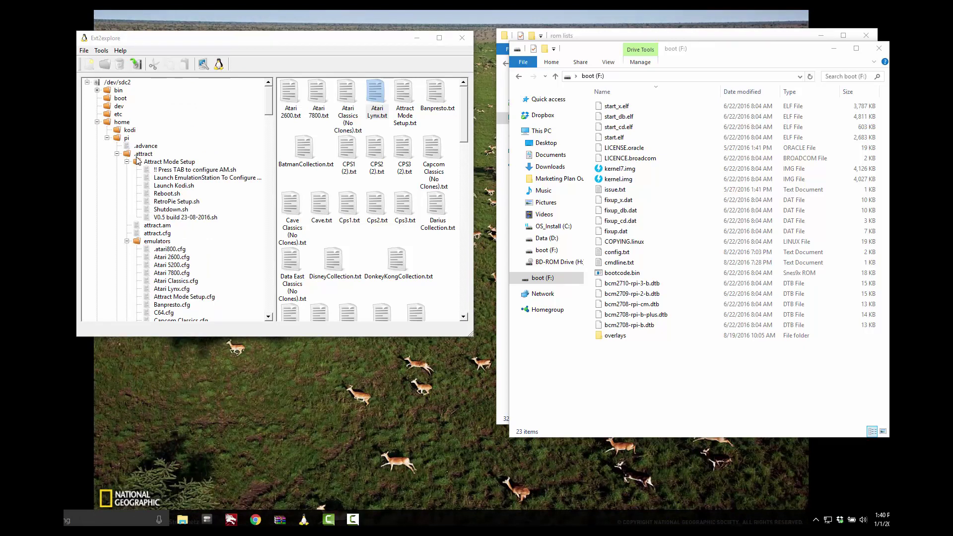
scroll(165, 207, down, 5)
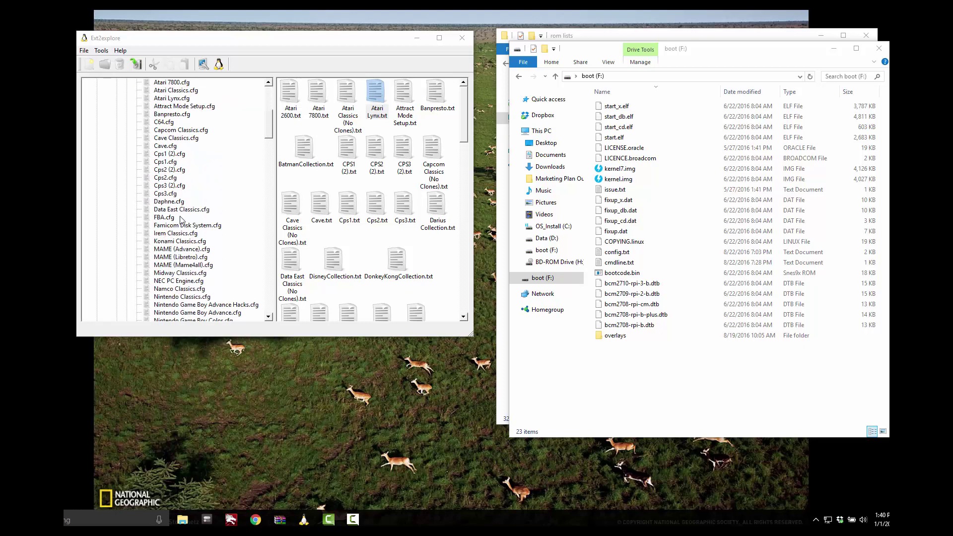
scroll(179, 216, down, 5)
scroll(194, 218, down, 5)
scroll(201, 217, down, 1)
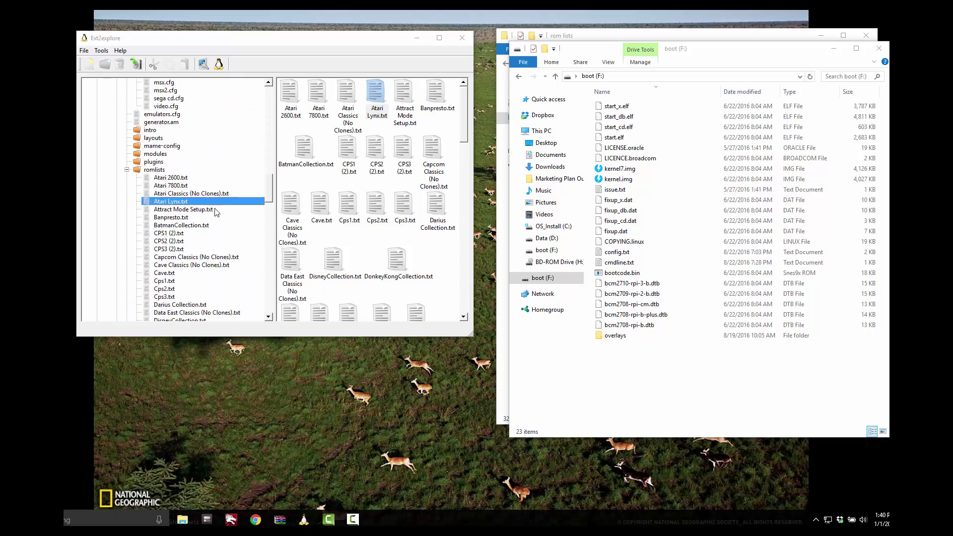
scroll(216, 213, down, 2)
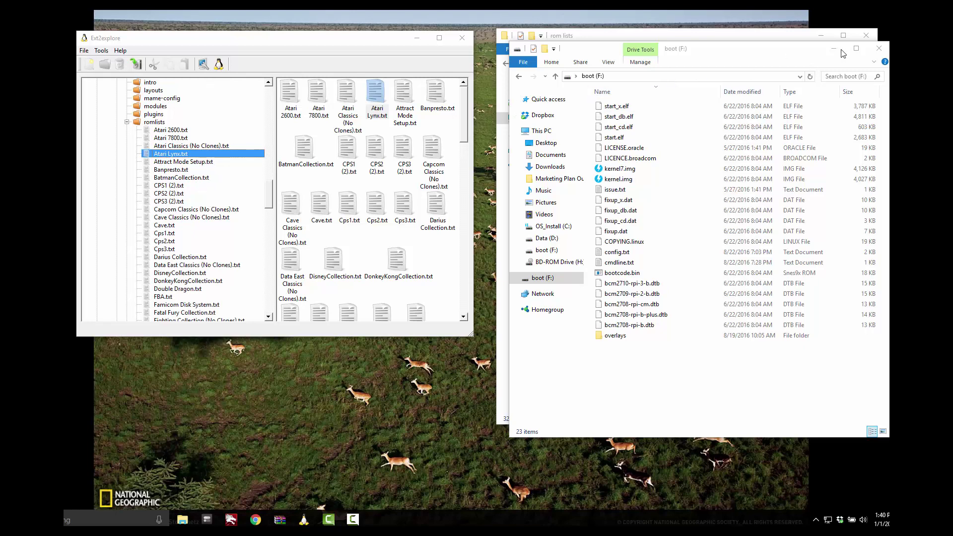
Step: Bring the rom lists folder window in front of Ext2Explore
click(774, 36)
Step: Open Atari 7800.txt from the rom lists folder in Notepad
click(611, 177)
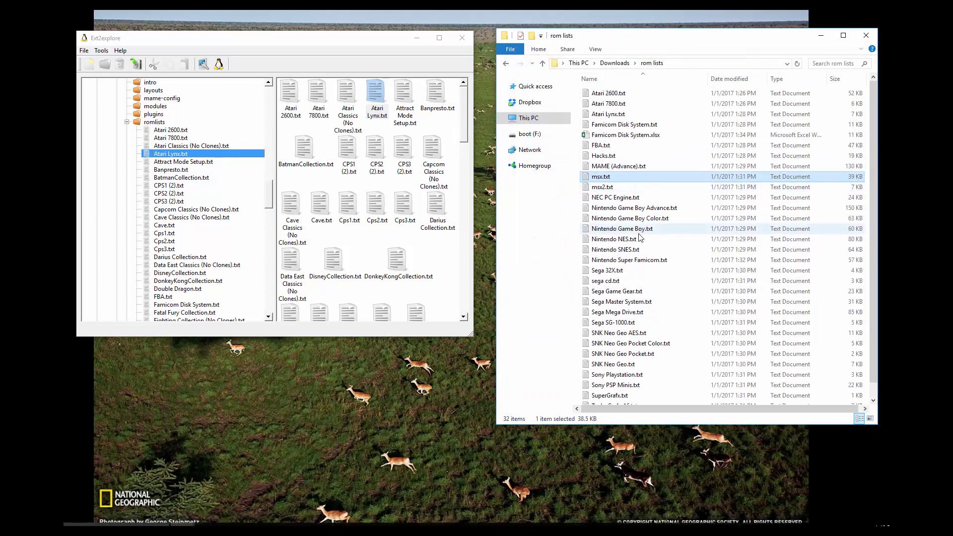
double_click(609, 103)
drag(625, 118, 695, 99)
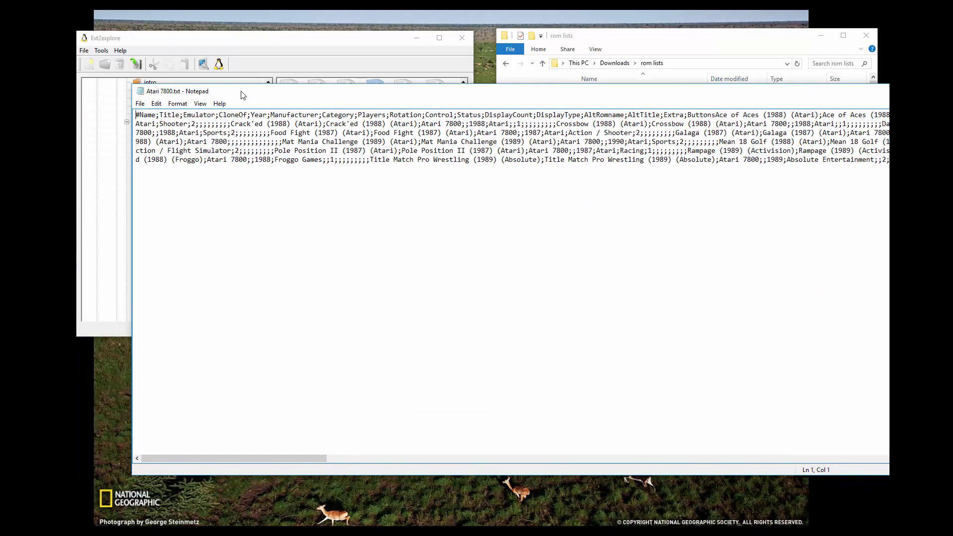
Step: Inspect the Atari 7800 semicolon-separated game list, then close Notepad
drag(243, 124, 522, 172)
click(521, 179)
drag(440, 92, 370, 87)
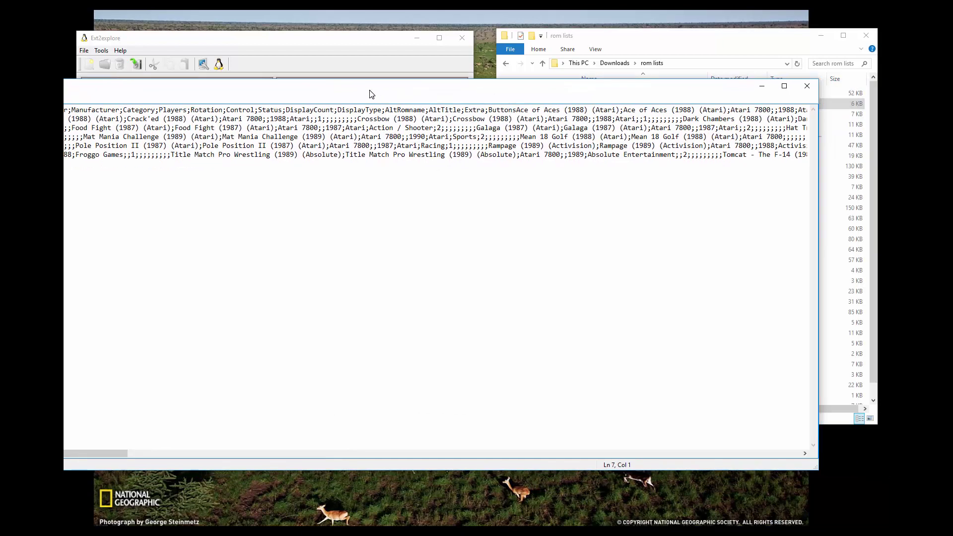
click(808, 88)
Step: View the Atari 7800 game list in WordPad, then close it
right_click(608, 103)
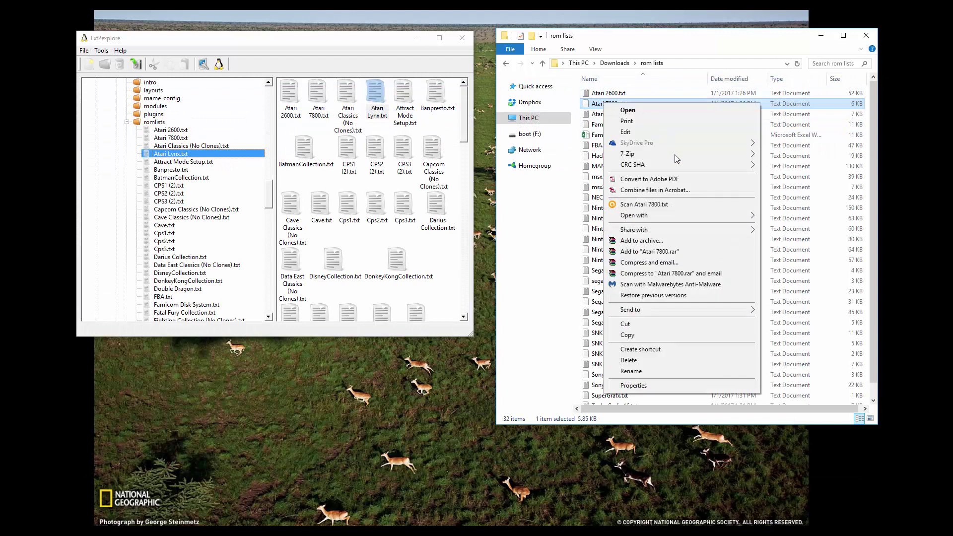
mouse_move(634, 215)
click(815, 239)
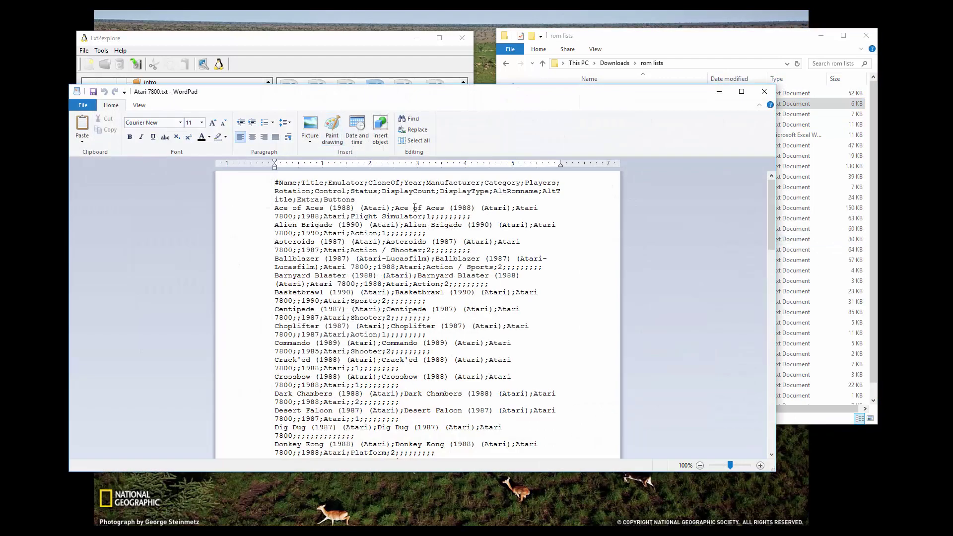
drag(238, 101, 302, 37)
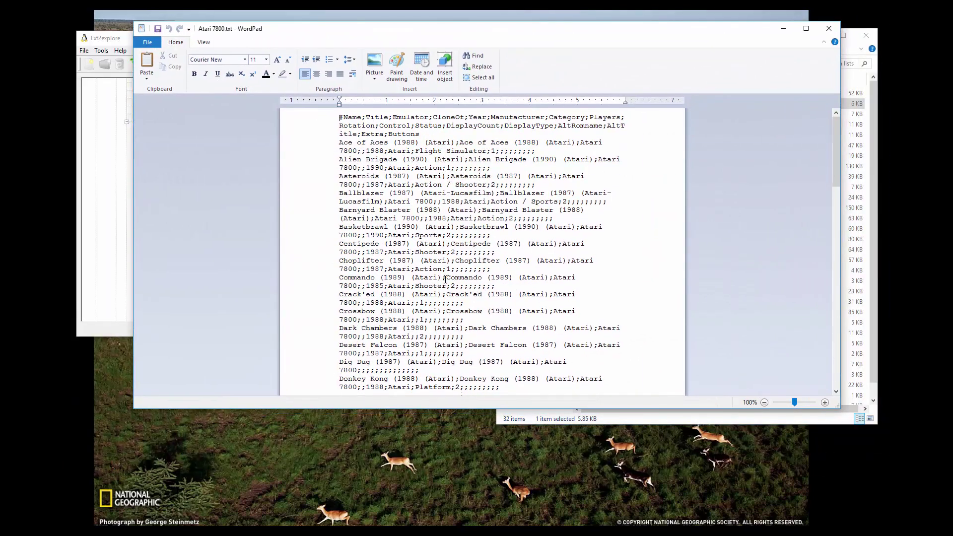
scroll(450, 320, down, 10)
scroll(450, 318, down, 5)
scroll(450, 320, down, 8)
scroll(441, 344, down, 8)
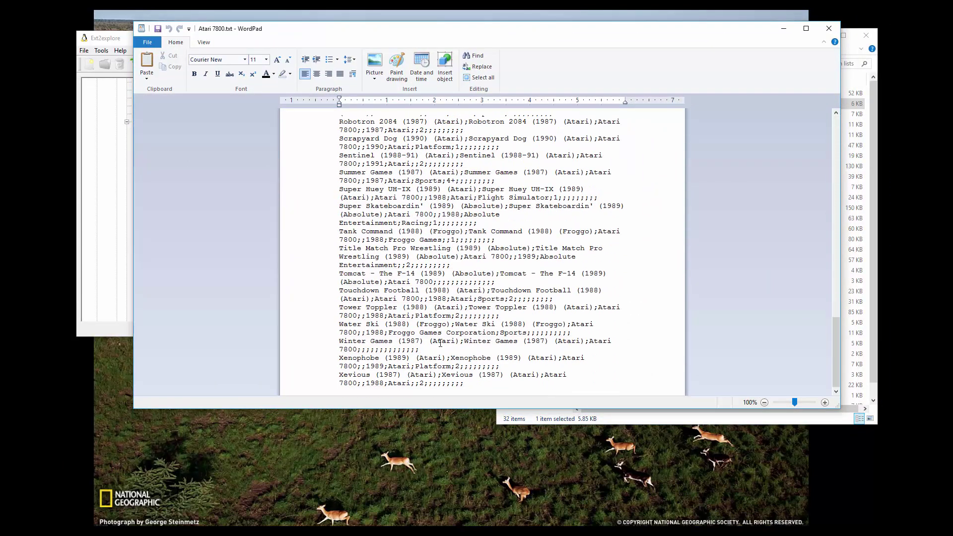
scroll(478, 240, up, 5)
scroll(479, 240, up, 5)
scroll(462, 268, up, 5)
scroll(457, 285, up, 4)
scroll(456, 287, up, 3)
scroll(457, 287, down, 5)
scroll(456, 288, down, 5)
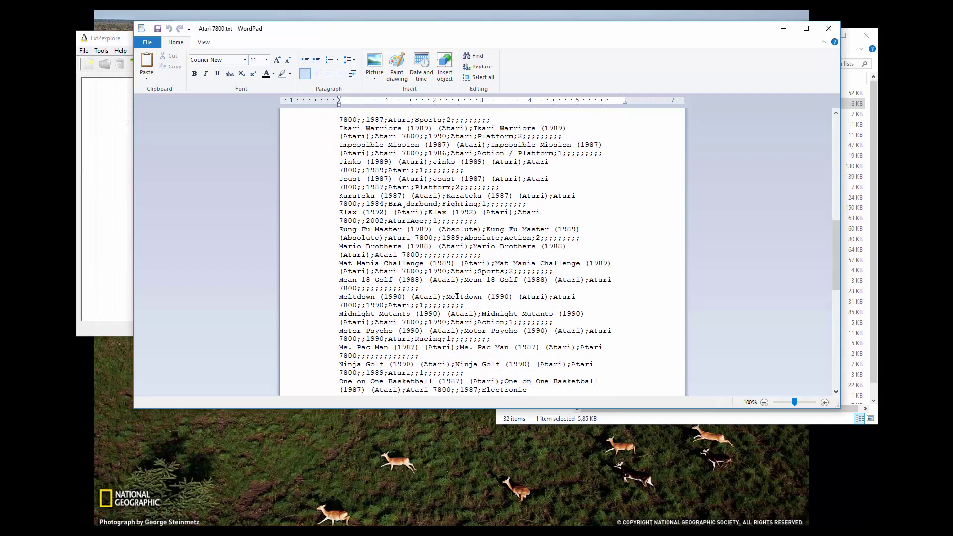
scroll(458, 294, down, 4)
scroll(458, 294, down, 5)
scroll(457, 294, down, 4)
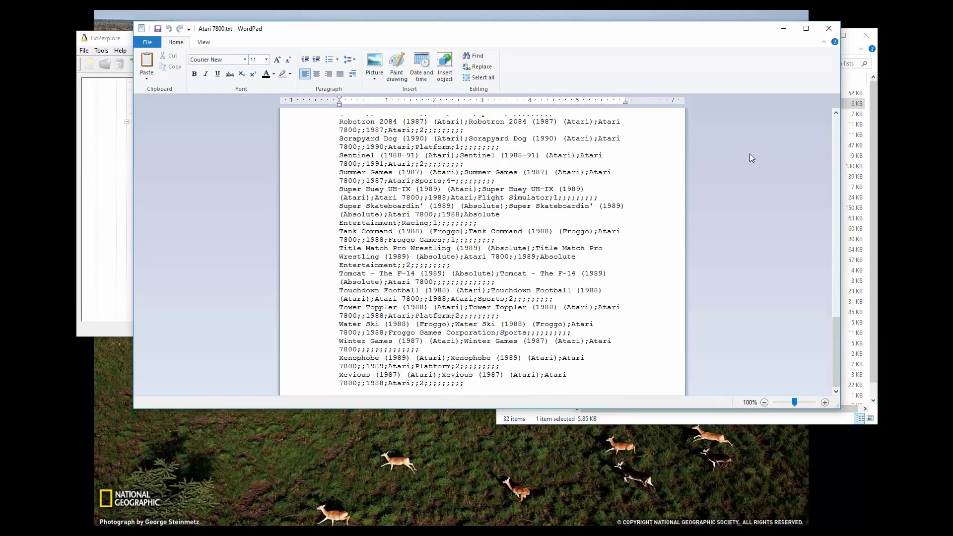
click(829, 29)
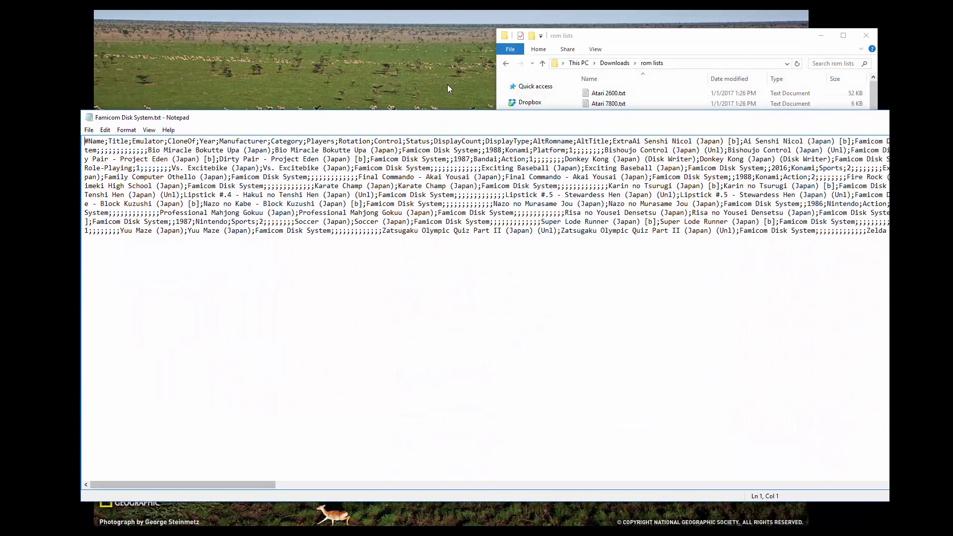
click(615, 34)
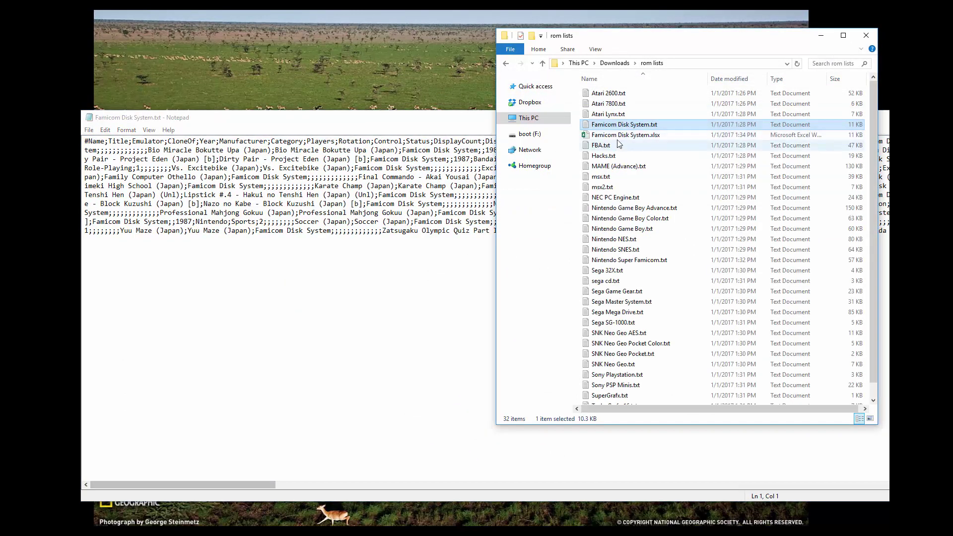
click(224, 179)
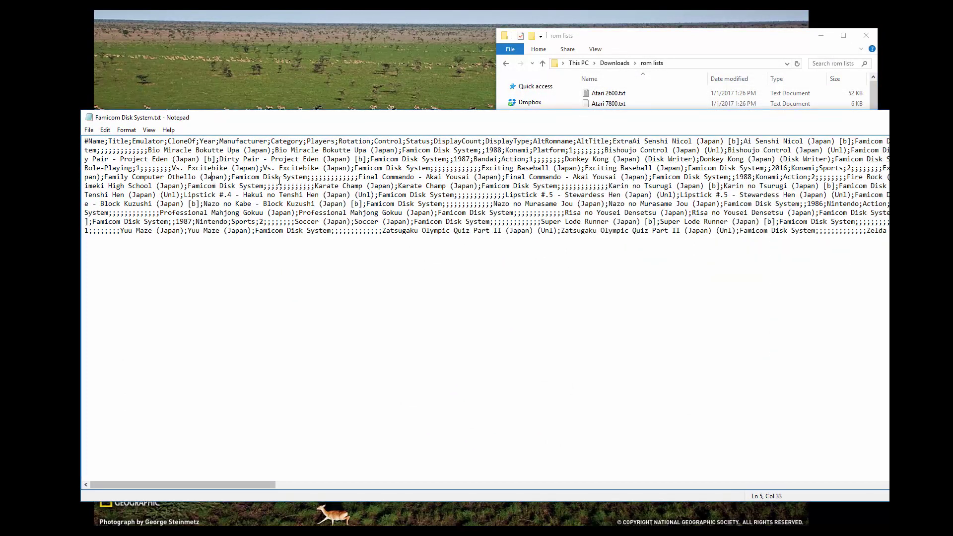
click(674, 38)
double_click(626, 134)
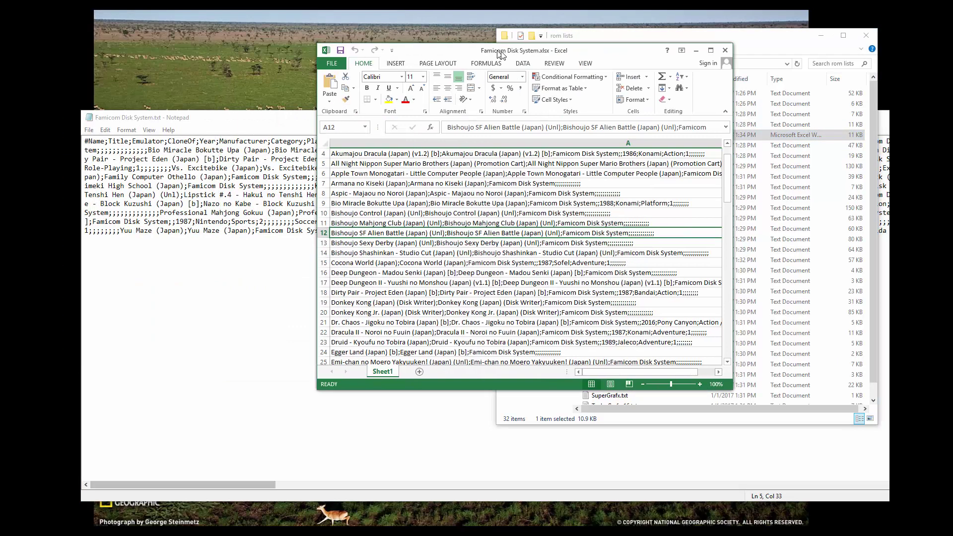
drag(171, 21, 507, 57)
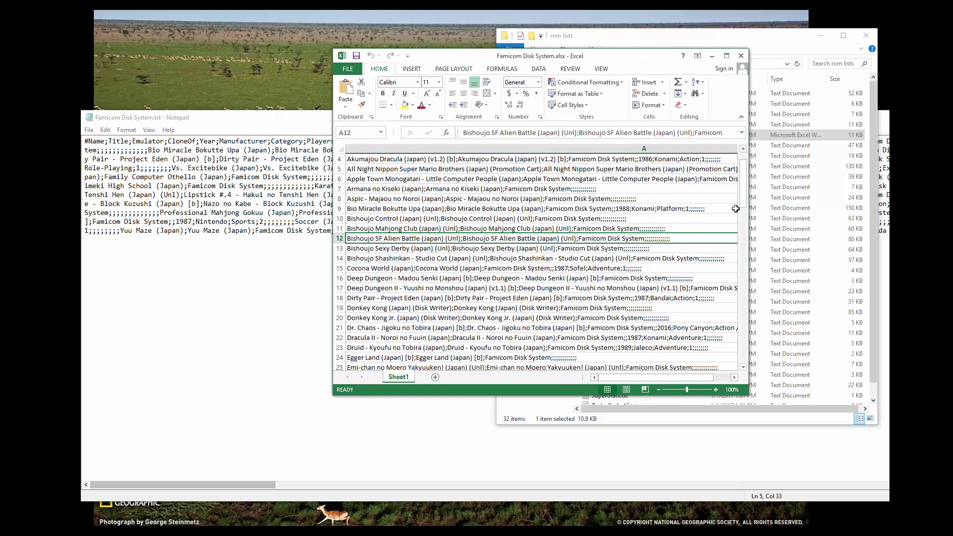
drag(747, 395, 868, 518)
drag(837, 486, 817, 475)
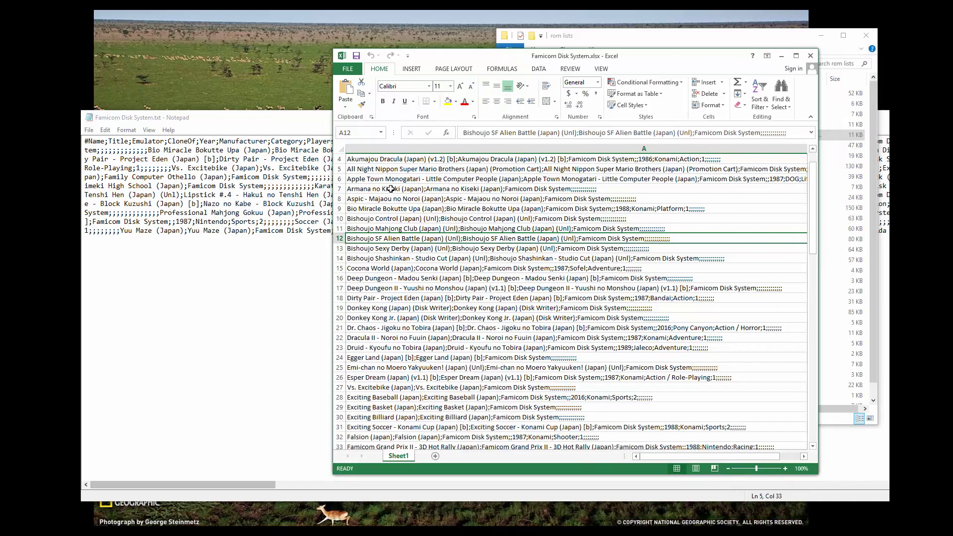
click(351, 162)
scroll(377, 275, up, 3)
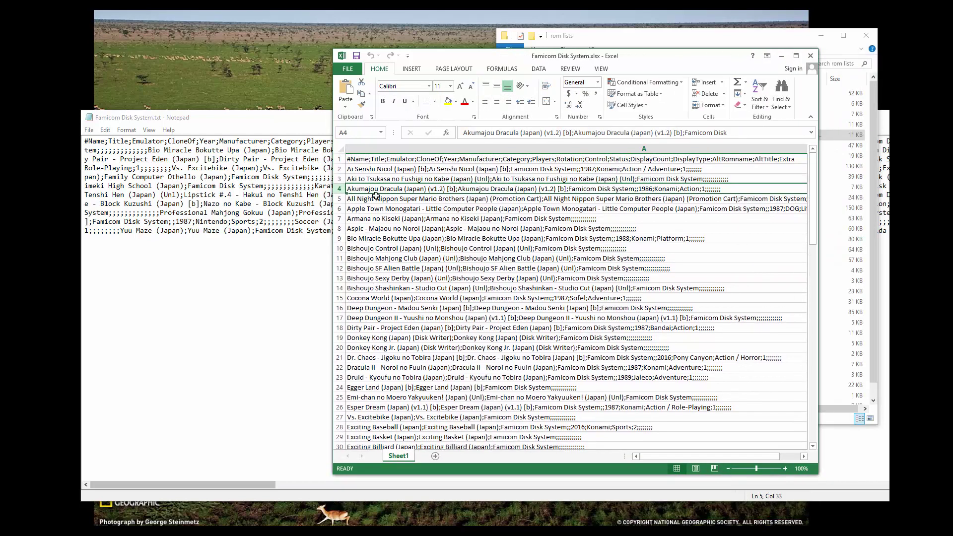
click(352, 159)
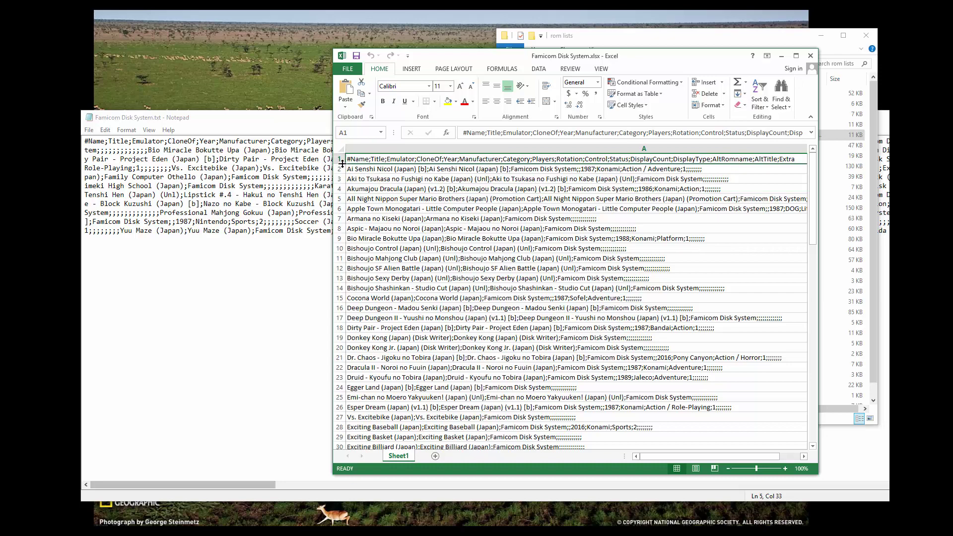
click(358, 168)
scroll(370, 246, down, 6)
scroll(370, 270, down, 12)
scroll(370, 298, down, 8)
scroll(371, 326, up, 3)
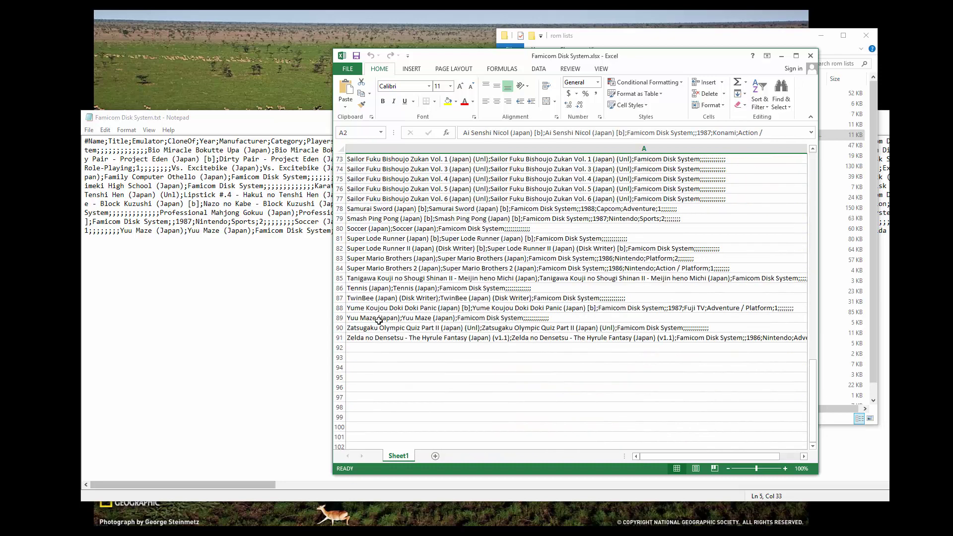
click(341, 337)
scroll(382, 345, up, 15)
click(406, 159)
scroll(450, 336, down, 4)
scroll(451, 335, down, 20)
scroll(450, 336, down, 5)
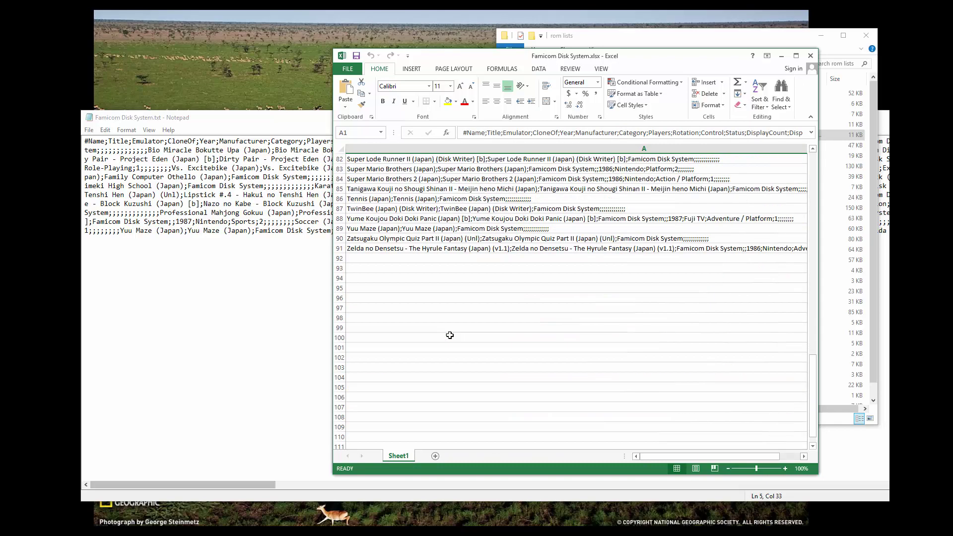
scroll(450, 335, up, 3)
click(348, 309)
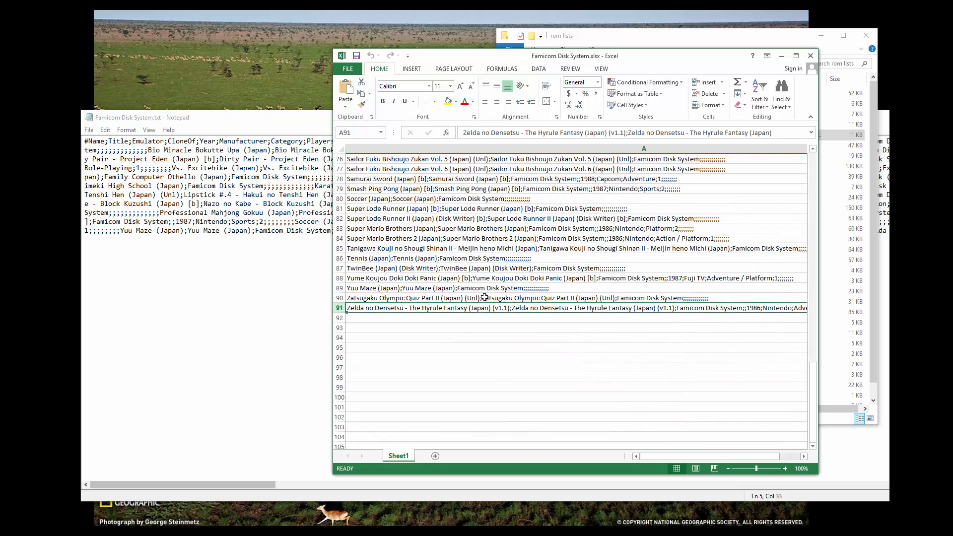
click(810, 56)
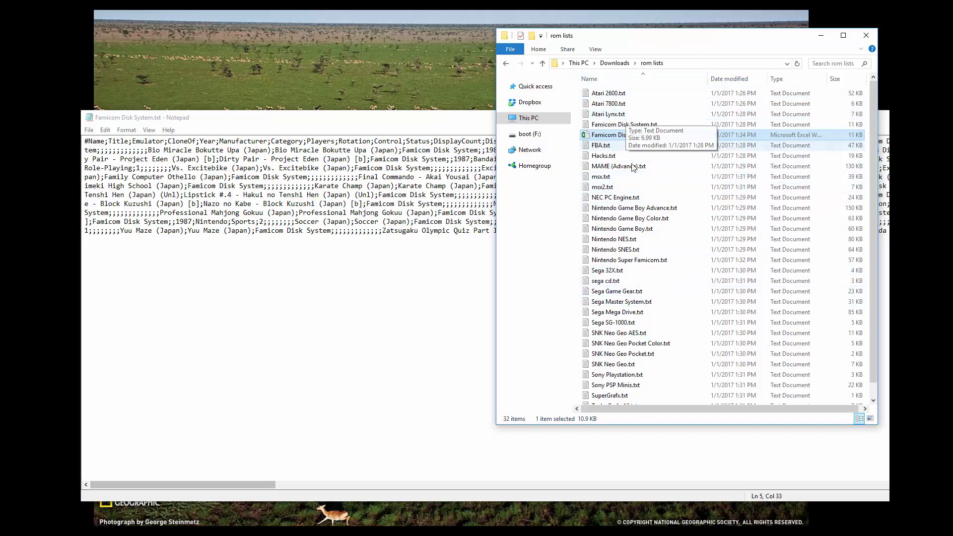
Step: Switch from the Famicom Disk System Notepad text to the rom lists folder window
click(395, 119)
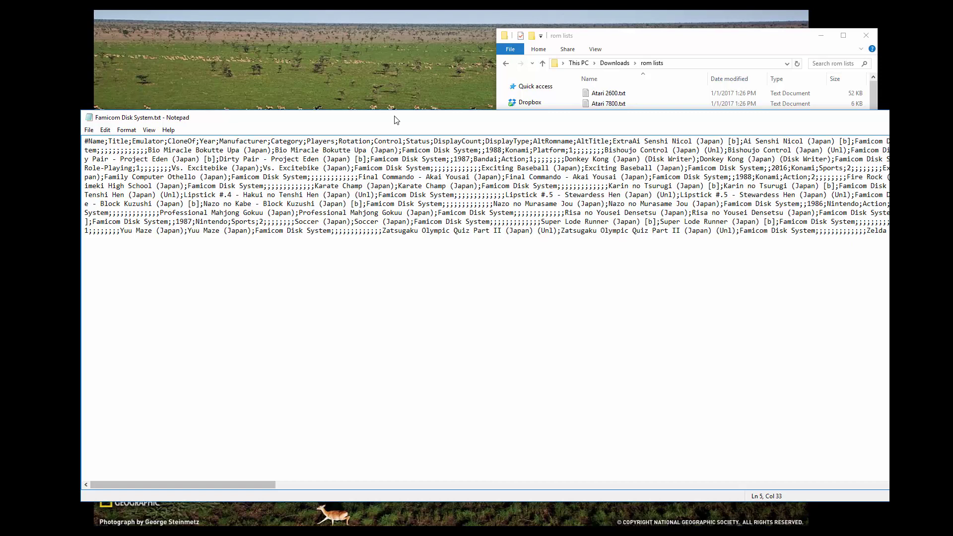
click(634, 35)
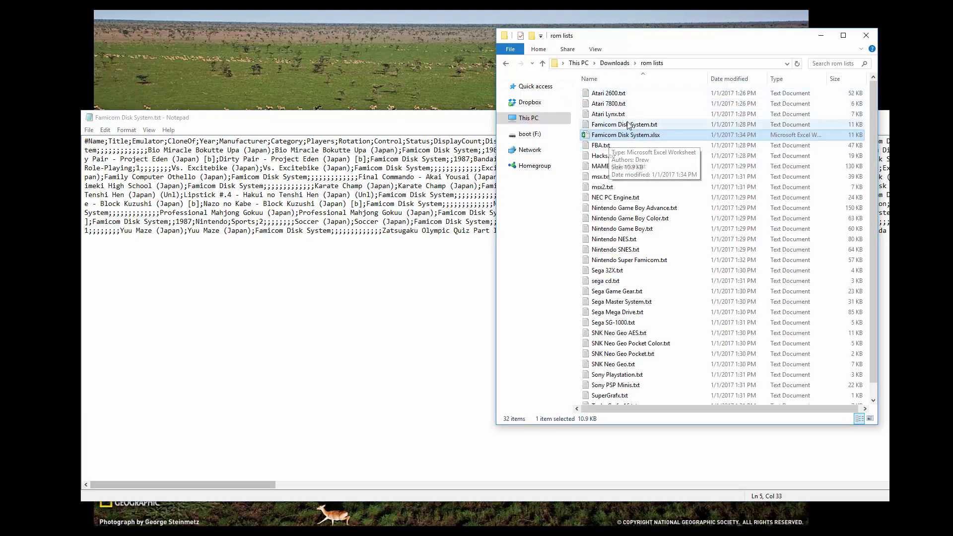
scroll(672, 207, down, 1)
scroll(671, 372, up, 1)
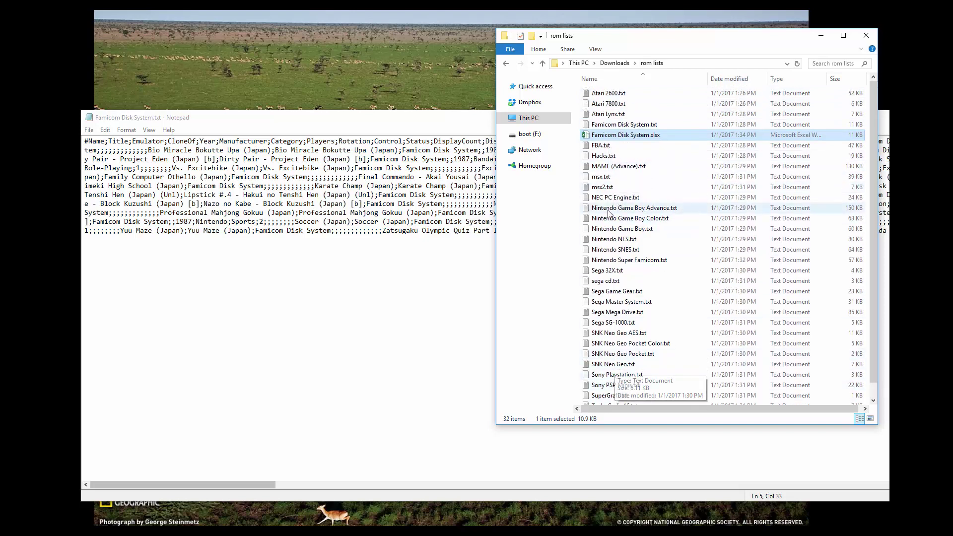